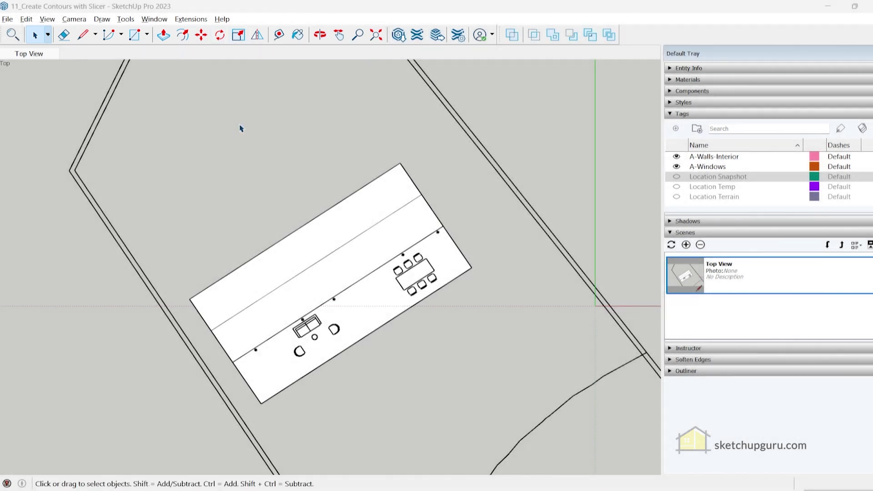
- Cycle through the Move, Tape Measure and Push/Pull shortcuts, then return to Select and orbit to a house perspective
key(m)
key(t)
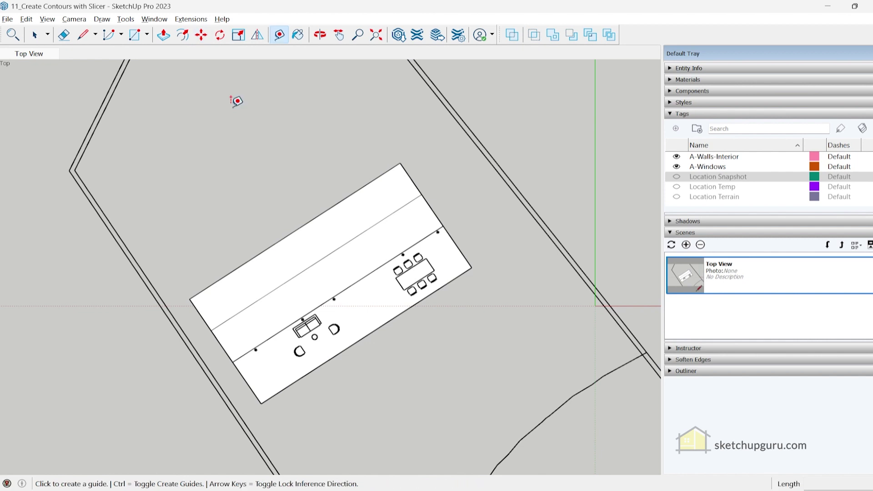
key(p)
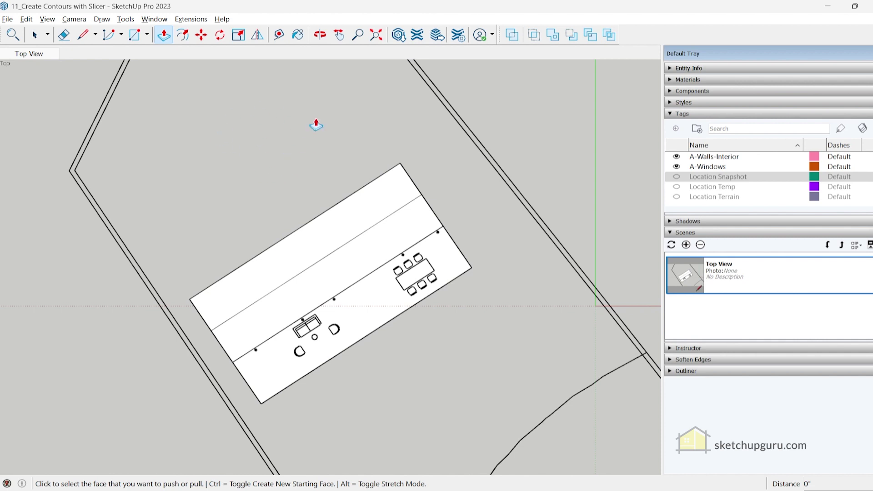
key(space)
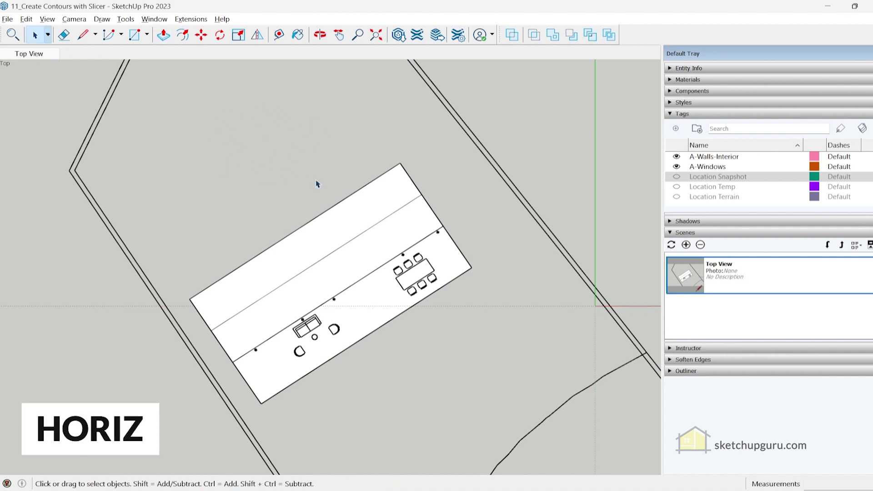
middle_drag(318, 185, 358, 209)
scroll(384, 230, up, 3)
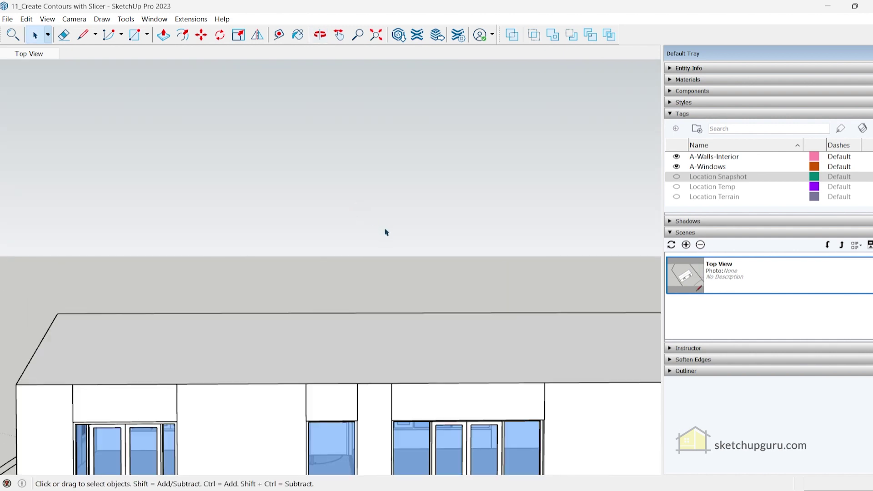
scroll(381, 250, down, 2)
- Collapse Tags and Scenes, expand Styles, and set the horizon colour to light blue
click(682, 114)
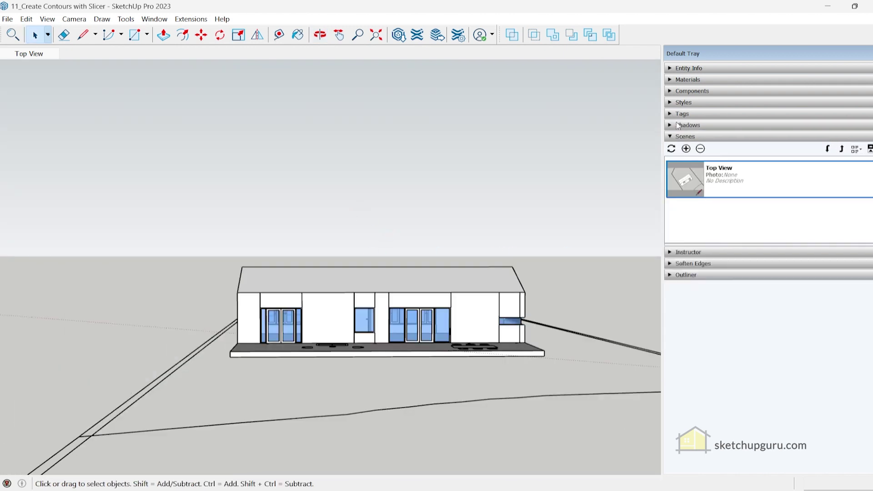
click(681, 136)
click(682, 103)
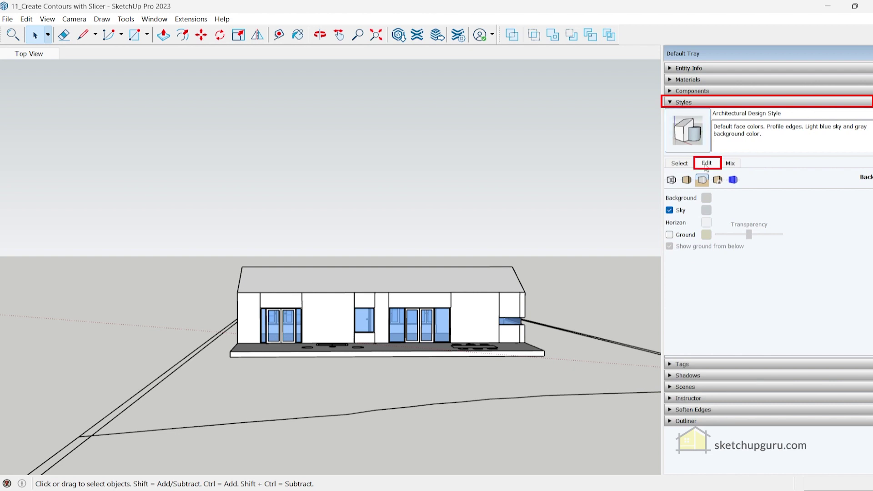
click(707, 222)
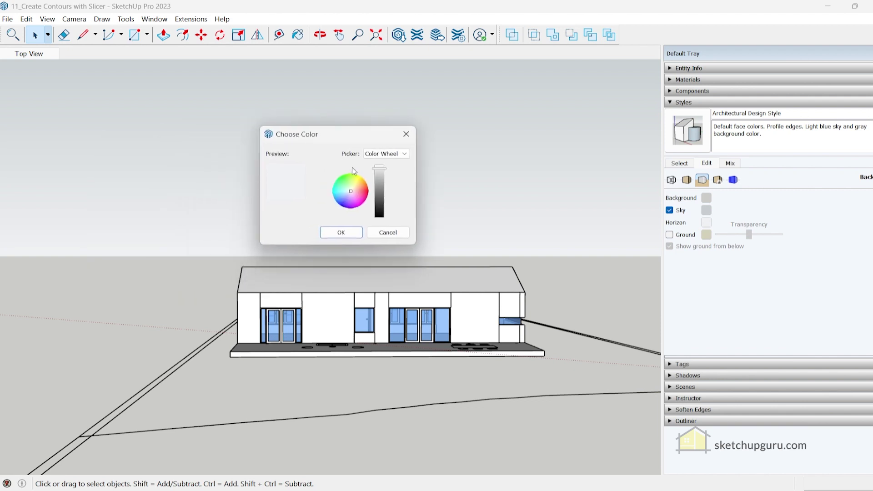
click(350, 184)
mouse_move(350, 184)
mouse_down()
mouse_move(352, 195)
mouse_move(345, 191)
mouse_up()
click(347, 190)
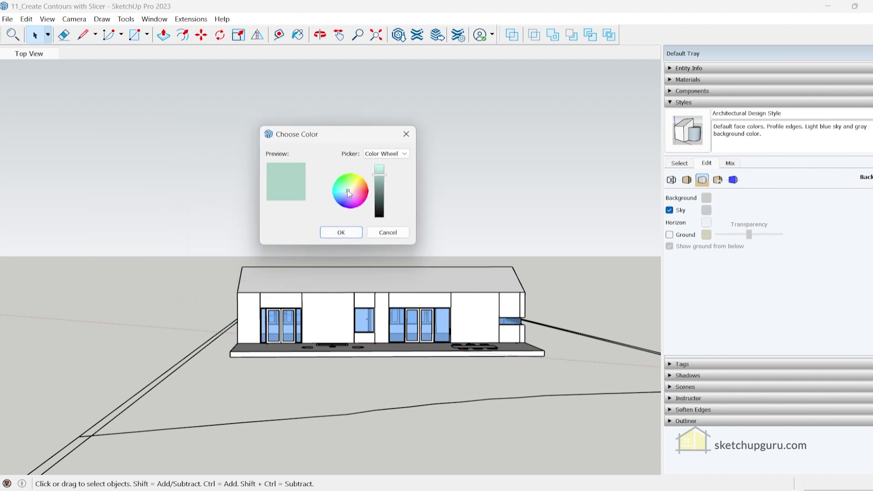
click(348, 193)
click(341, 232)
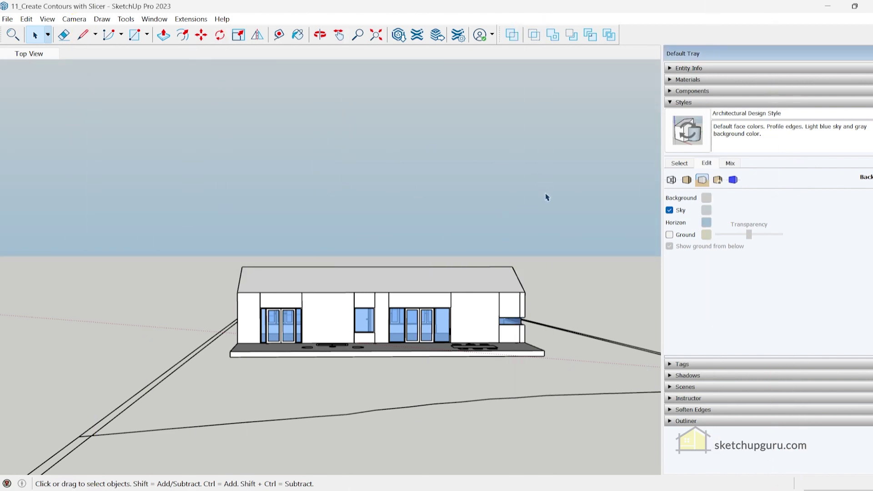
middle_drag(403, 245, 147, 243)
drag(147, 243, 454, 244)
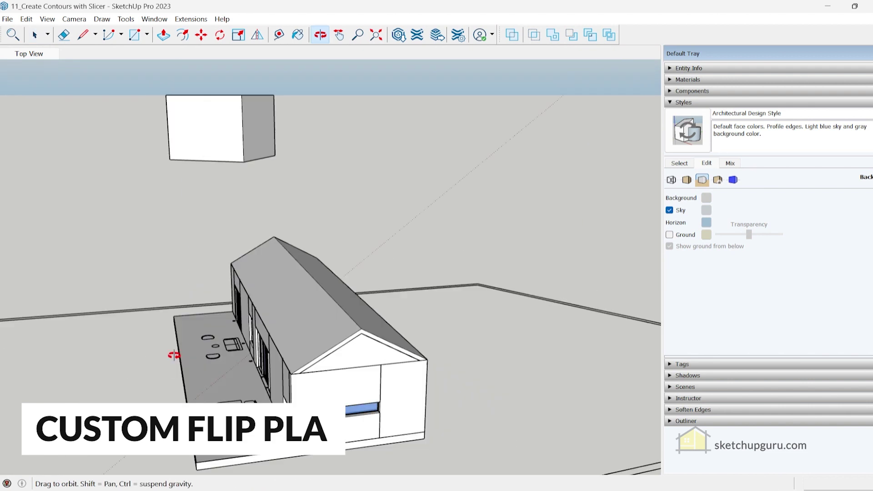
- Start the Flip tool on the front door and offset the flip plane about 1 5/16" beside it
middle_drag(175, 355, 282, 309)
scroll(280, 304, up, 3)
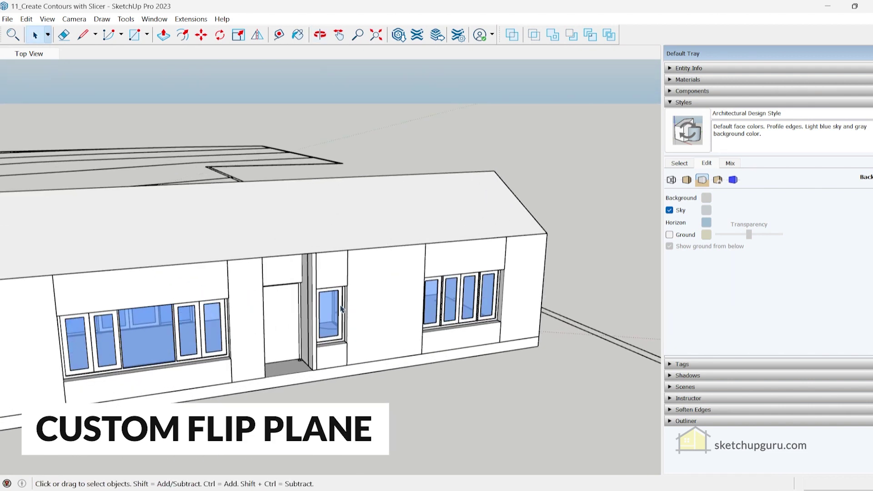
scroll(280, 304, up, 5)
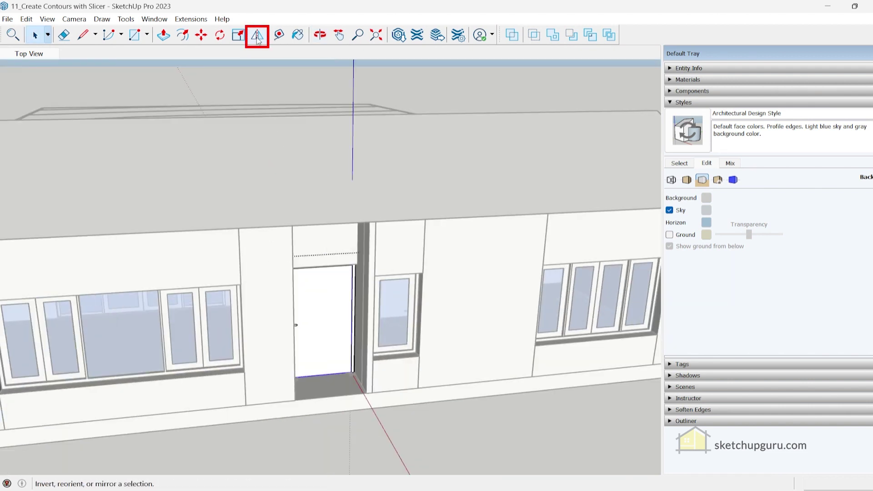
click(258, 40)
scroll(322, 321, up, 4)
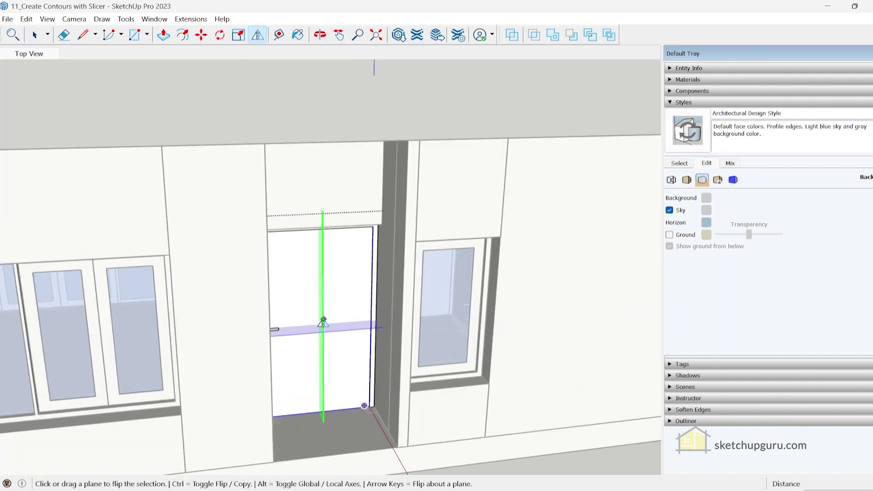
scroll(324, 310, up, 2)
drag(321, 287, 324, 291)
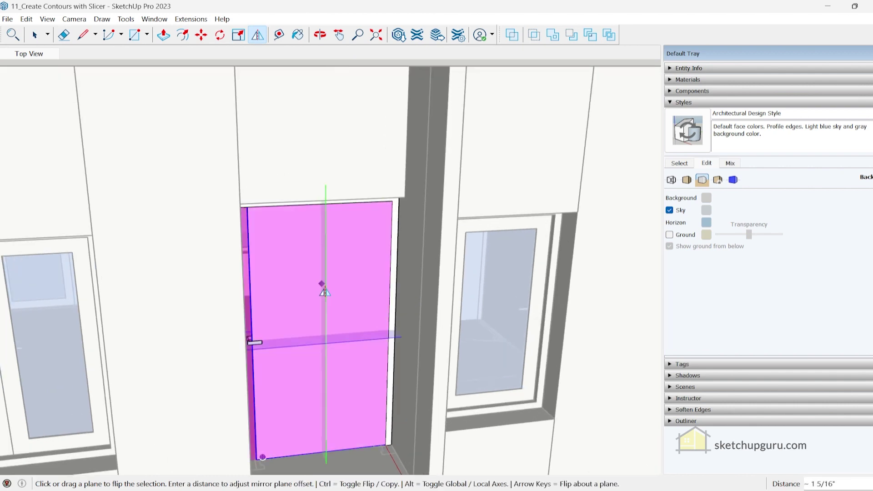
- Orbit around the house to check the mirrored door preview against the flip plane
middle_drag(335, 327, 219, 297)
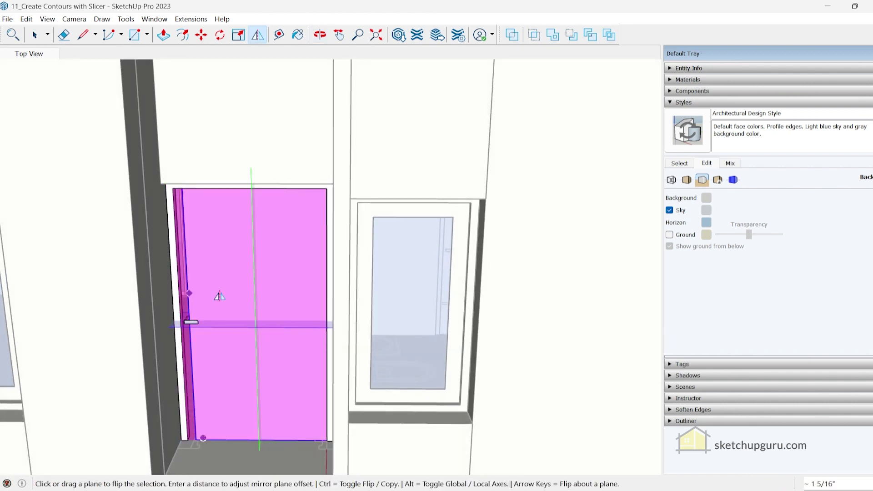
middle_drag(291, 335, 505, 253)
scroll(342, 331, down, 3)
scroll(301, 331, down, 5)
middle_drag(322, 251, 146, 224)
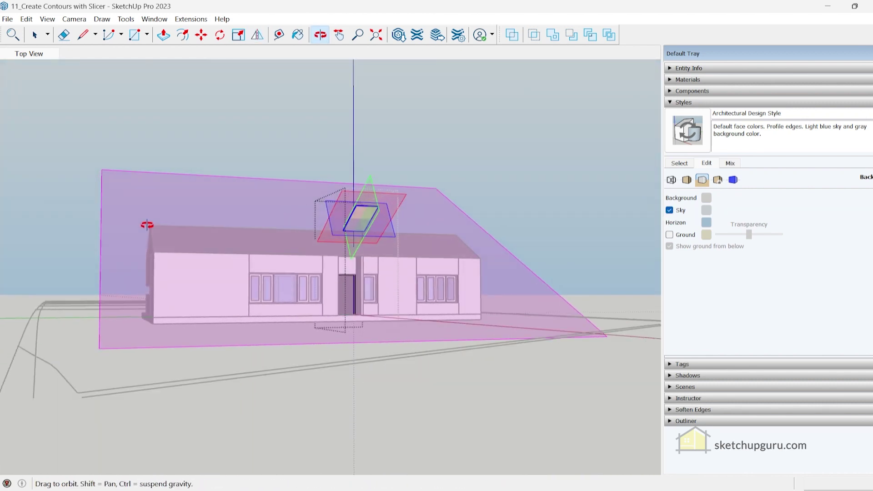
scroll(302, 253, up, 5)
- Orbit over the roof to check the mirrored skylight, then return to the Select tool
middle_drag(419, 224, 351, 290)
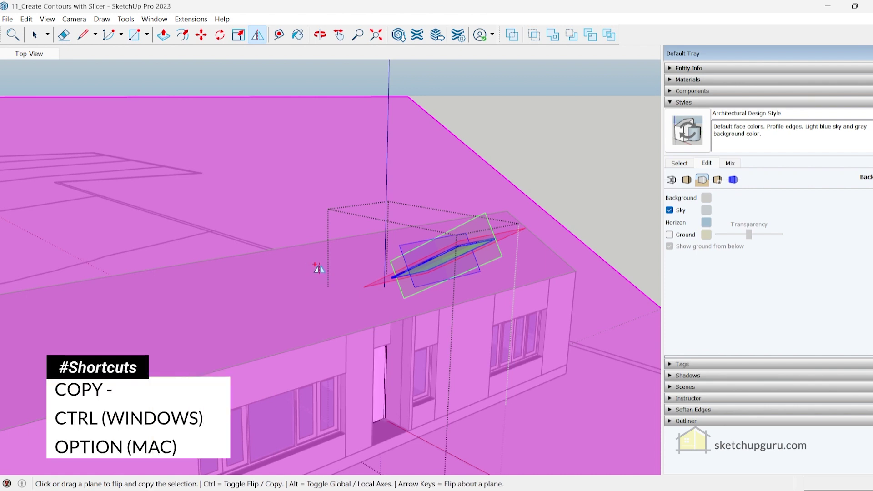
middle_drag(386, 318, 302, 337)
scroll(287, 300, down, 3)
middle_drag(286, 300, 437, 380)
scroll(391, 269, down, 4)
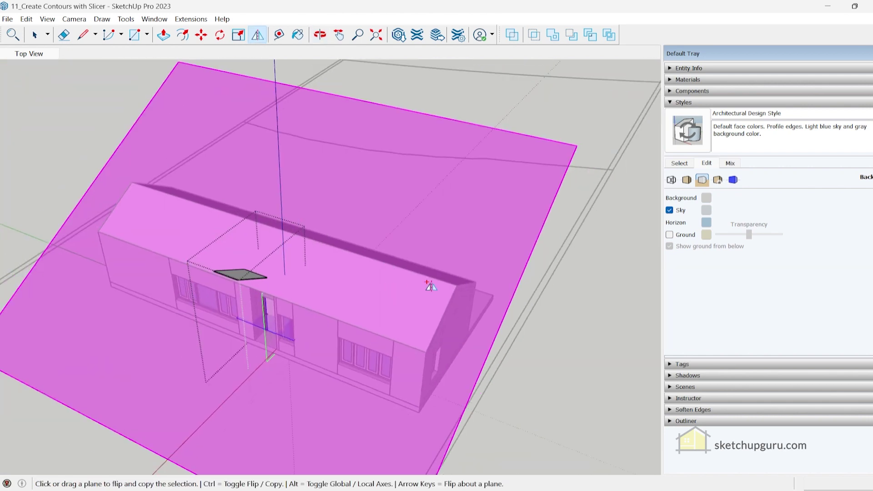
key(space)
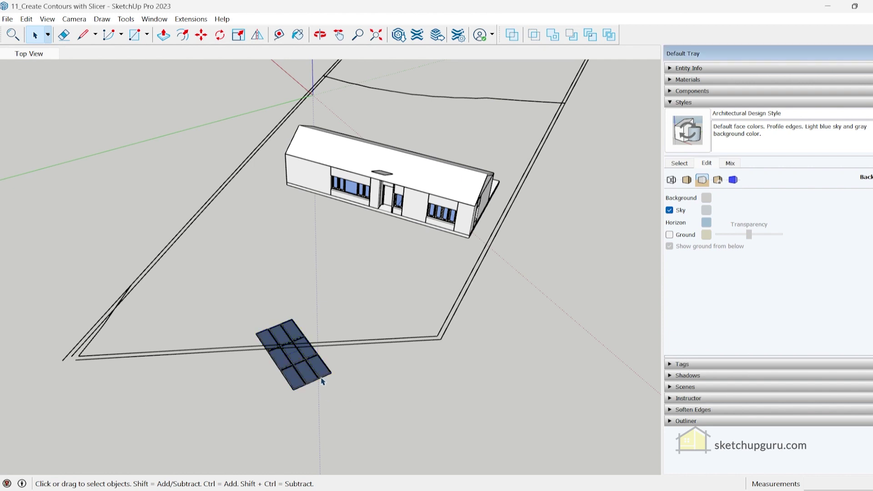
- Orbit to a top-down view and select the solar panel group lying on the ground
middle_drag(291, 371, 293, 243)
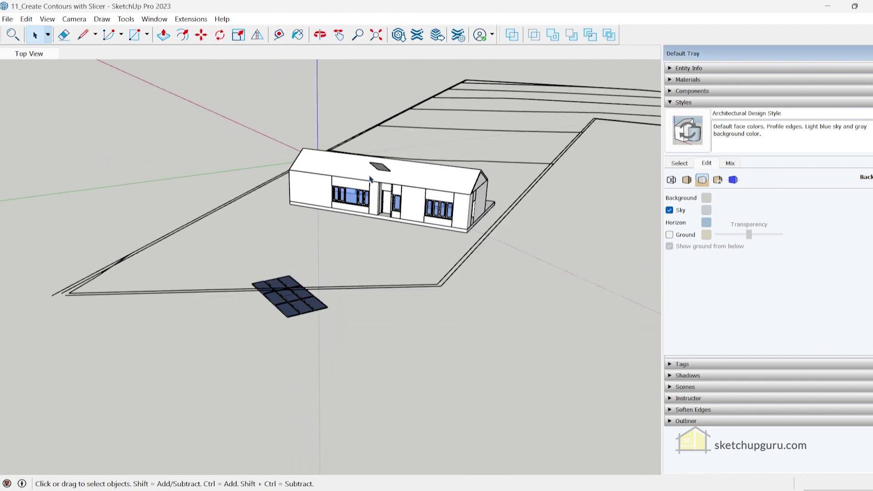
middle_drag(380, 169, 284, 371)
scroll(278, 400, up, 2)
click(278, 401)
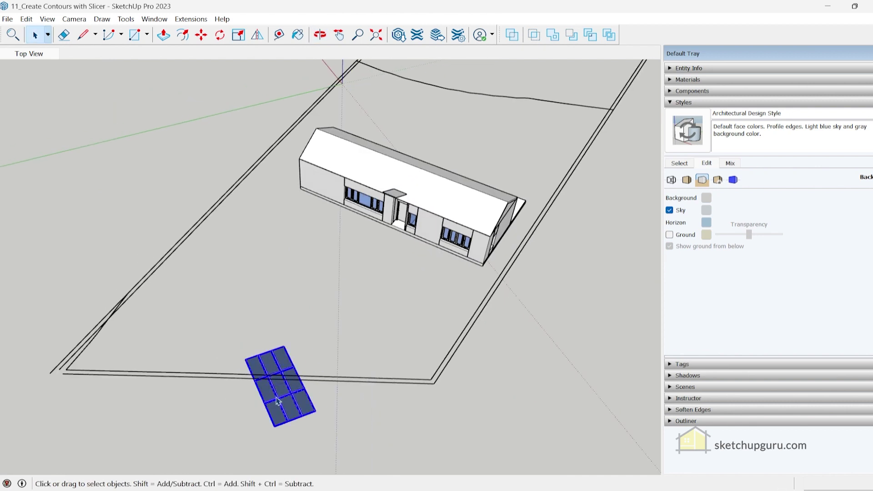
- Move the solar panel group onto the roof face, then return to Select
key(m)
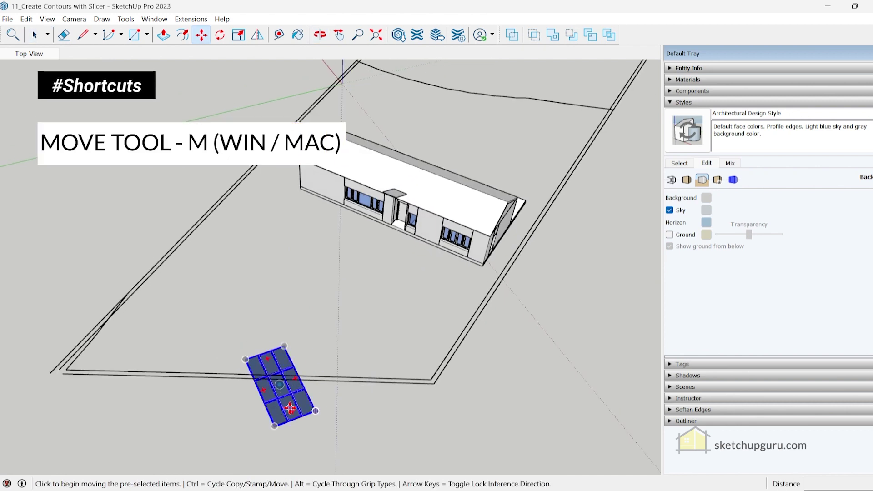
scroll(281, 401, up, 2)
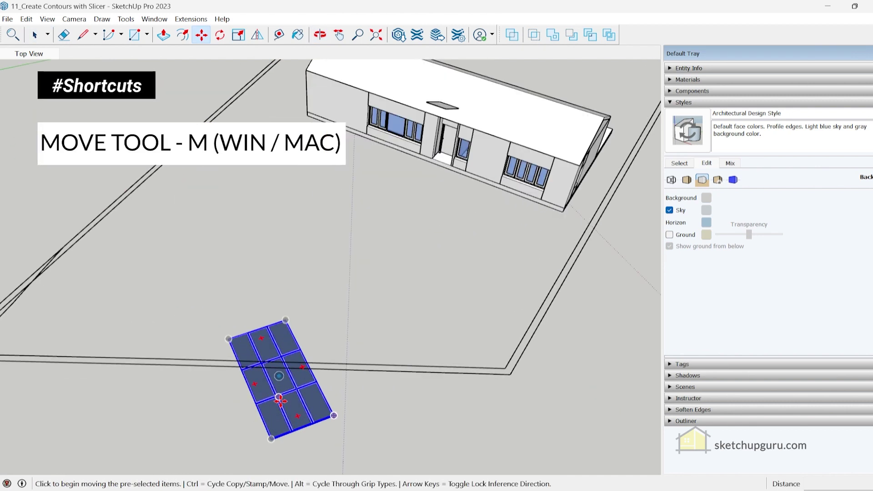
click(278, 375)
scroll(312, 347, down, 3)
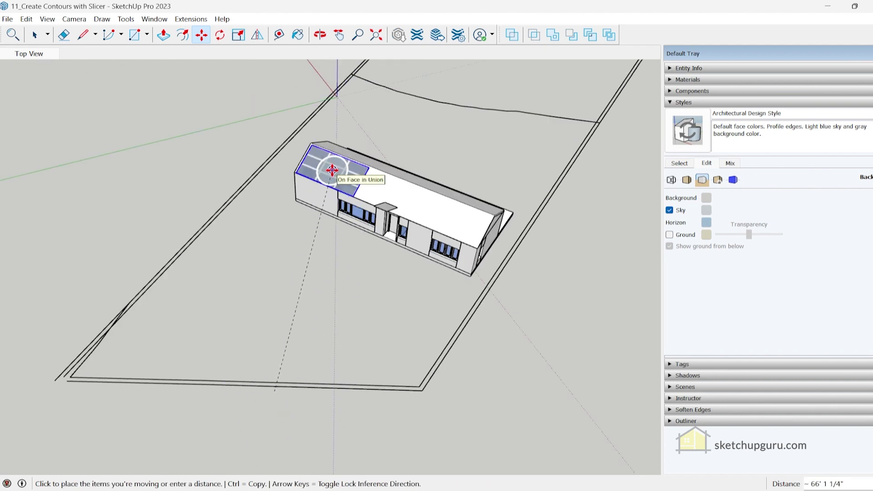
click(331, 184)
middle_drag(332, 184, 347, 296)
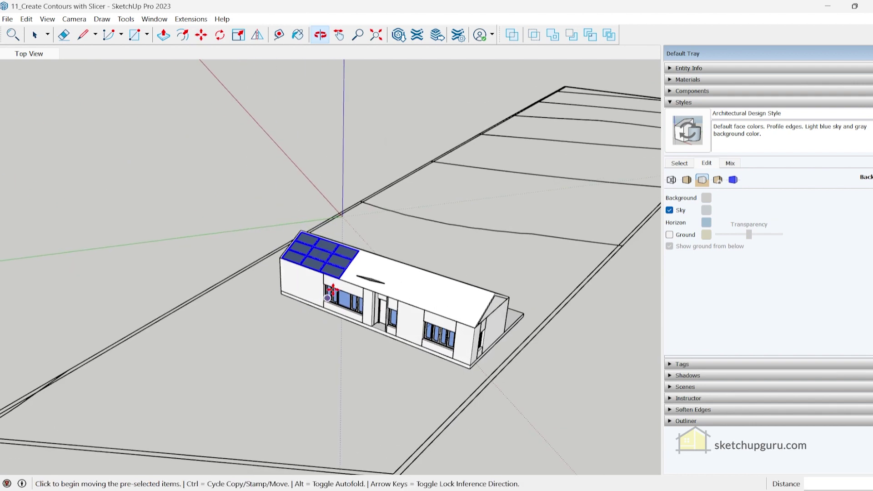
scroll(359, 250, up, 5)
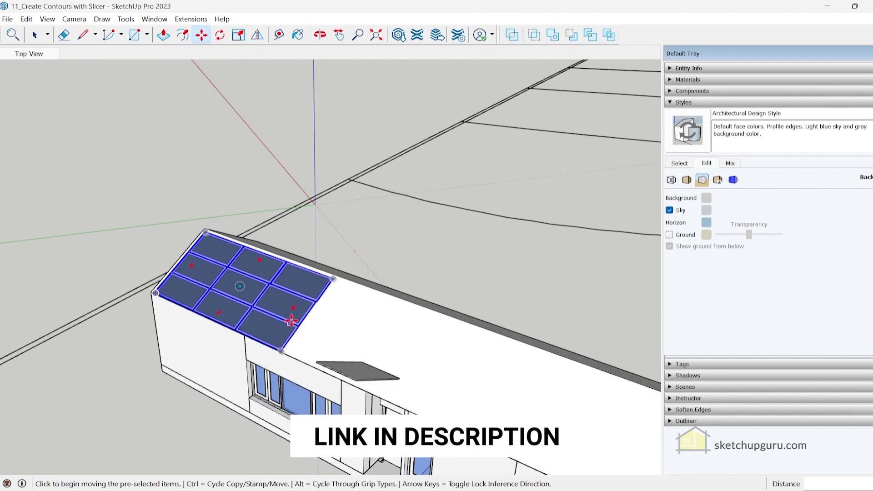
key(space)
scroll(292, 320, down, 6)
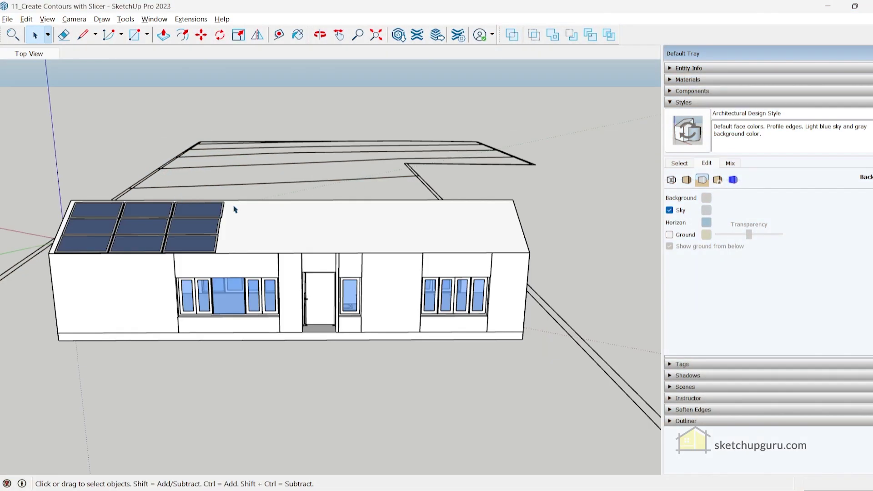
- Switch to freeform Lasso selection and draw a freehand loop, which selects nothing
mouse_move(235, 209)
middle_down()
mouse_move(125, 141)
mouse_move(239, 146)
mouse_move(246, 171)
middle_up()
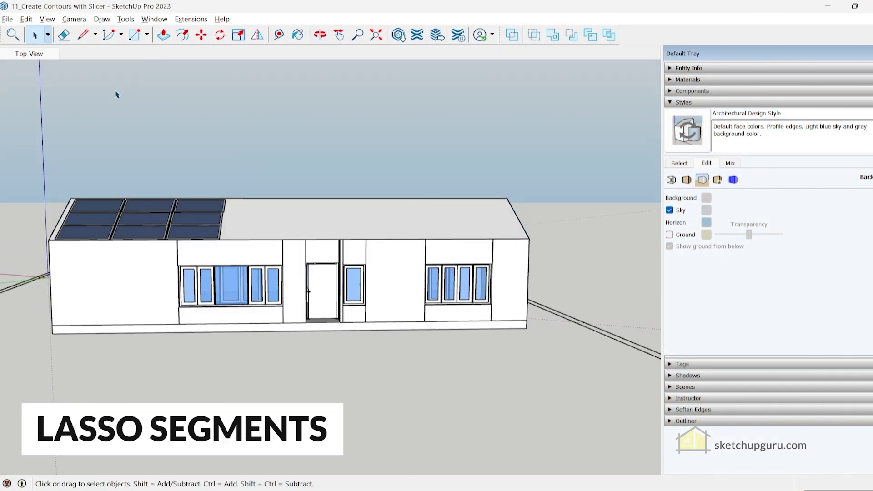
click(48, 35)
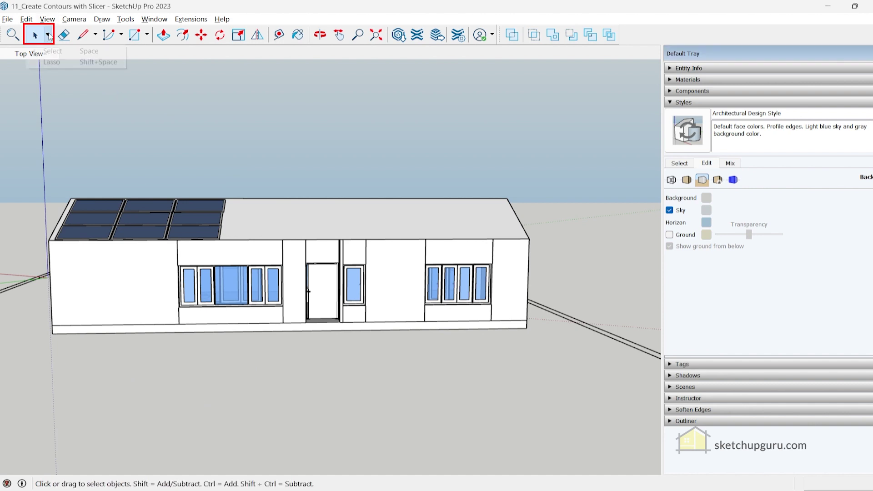
click(51, 62)
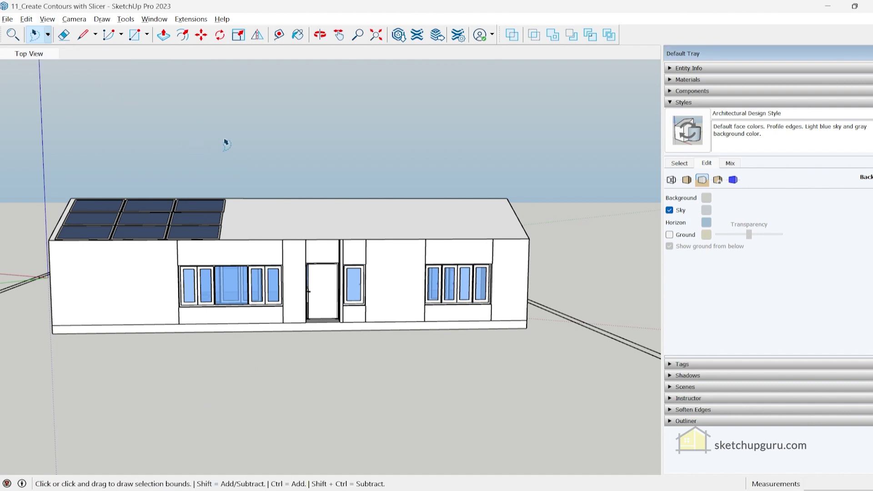
drag(246, 130, 273, 110)
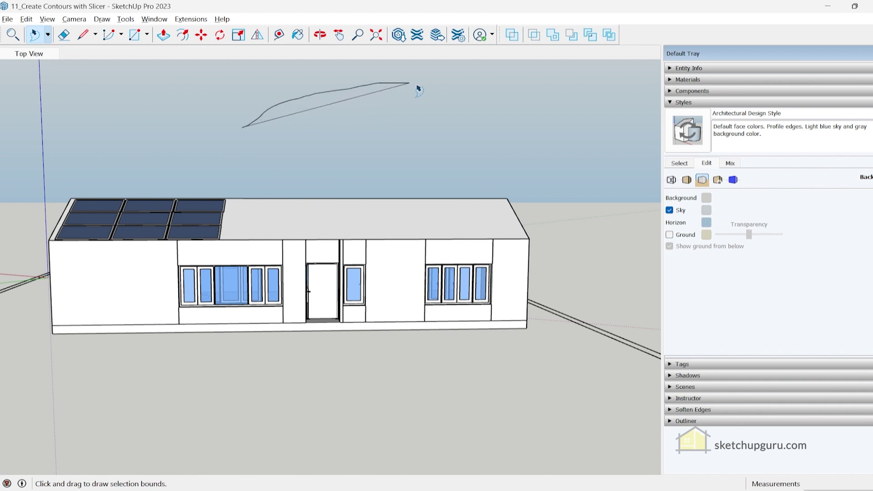
mouse_move(418, 88)
mouse_down()
mouse_move(446, 135)
mouse_move(357, 184)
mouse_up()
drag(244, 153, 241, 139)
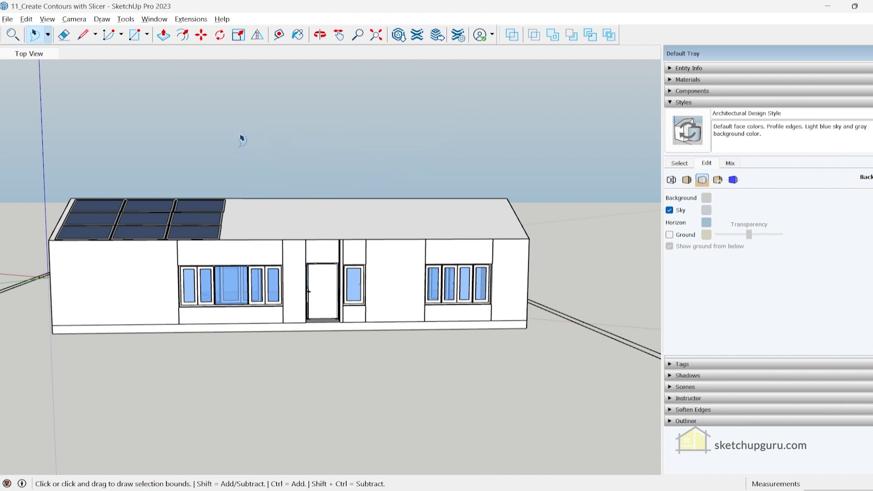
scroll(313, 209, up, 3)
- Outline the front door and narrow side window point by point to select them
click(285, 165)
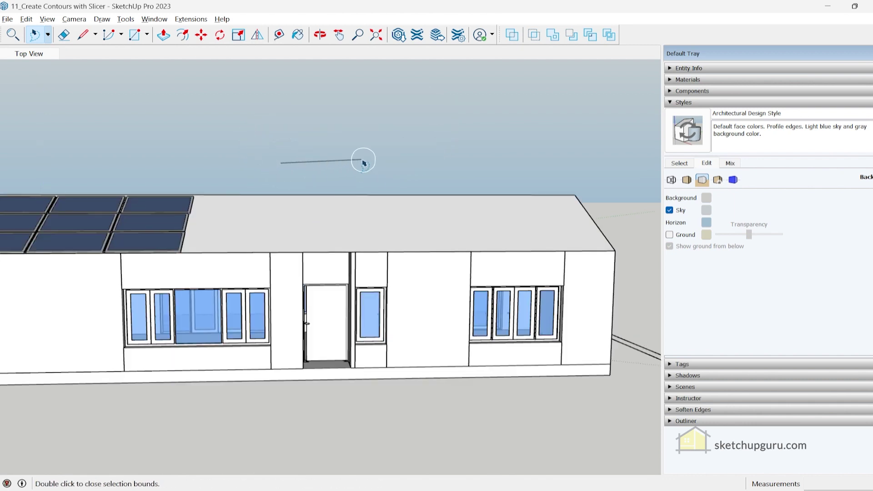
click(475, 192)
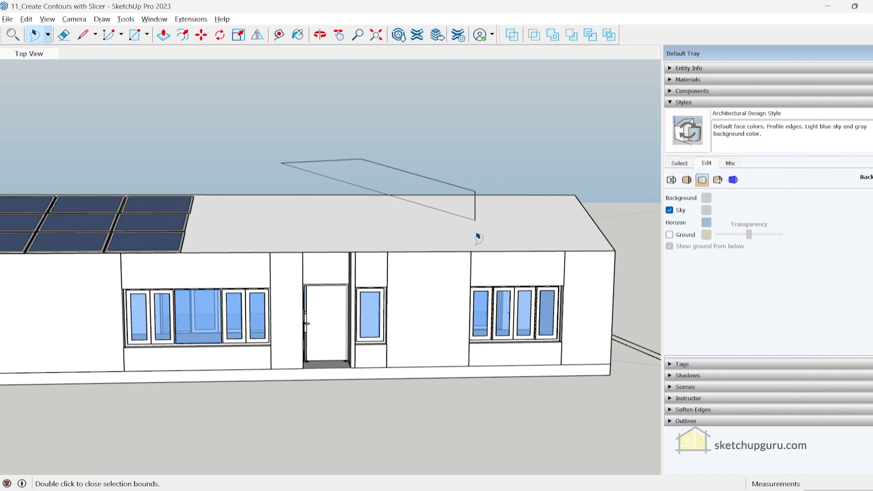
click(487, 375)
click(448, 420)
click(211, 402)
click(95, 383)
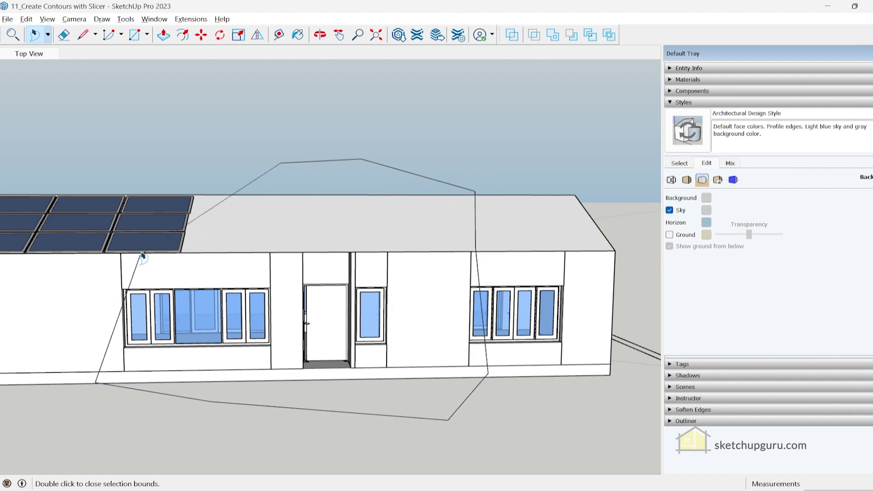
double_click(342, 166)
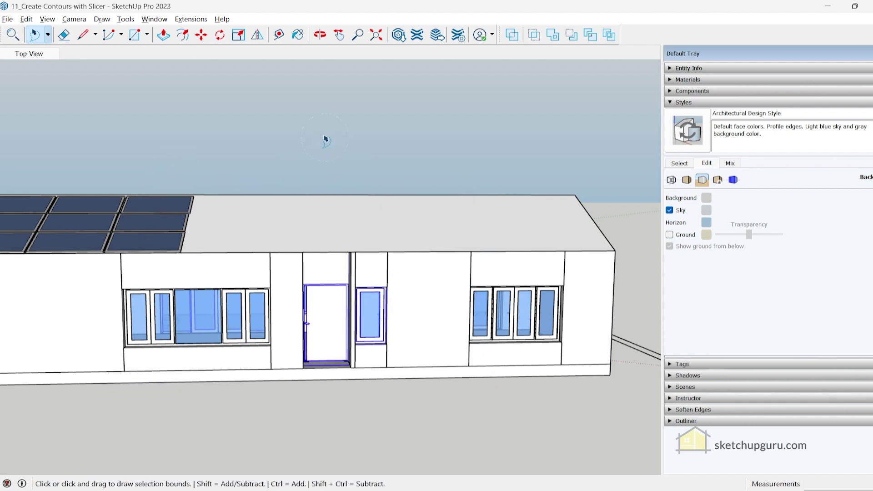
scroll(390, 175, down, 5)
scroll(398, 201, up, 4)
middle_drag(398, 202, 211, 314)
scroll(308, 273, down, 2)
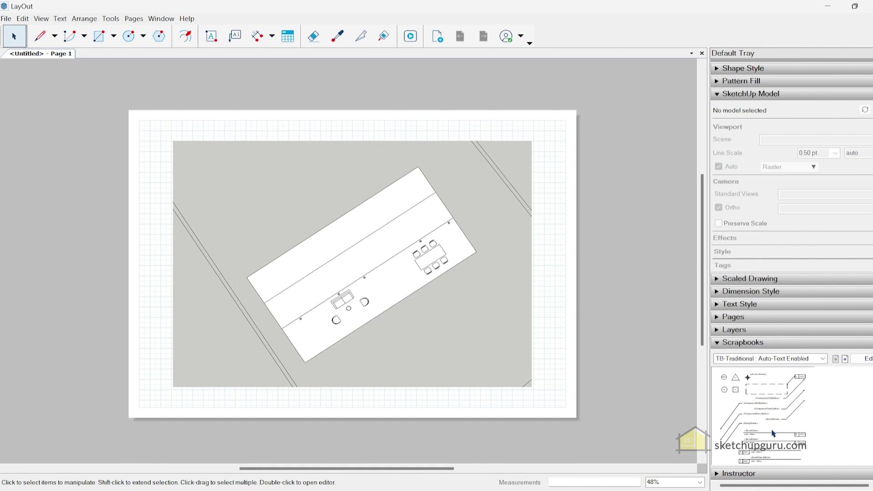
- Place the TB-Traditional 'Top View, scale: Not to scale, E 001' title block below the viewport
drag(769, 436, 619, 392)
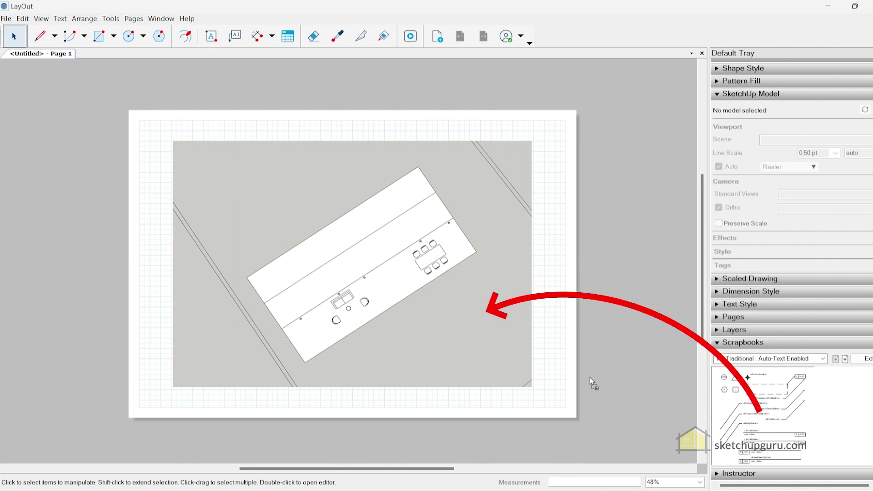
drag(386, 295, 390, 275)
scroll(386, 279, up, 5)
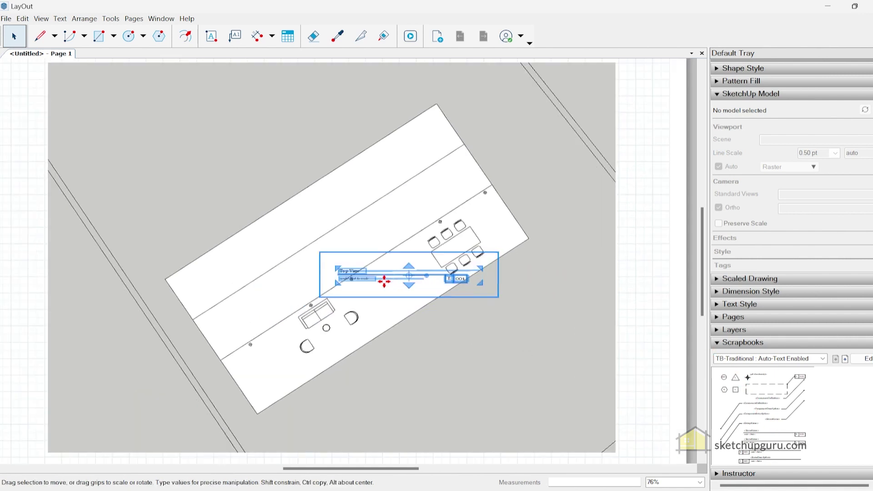
scroll(352, 277, up, 2)
scroll(320, 262, up, 2)
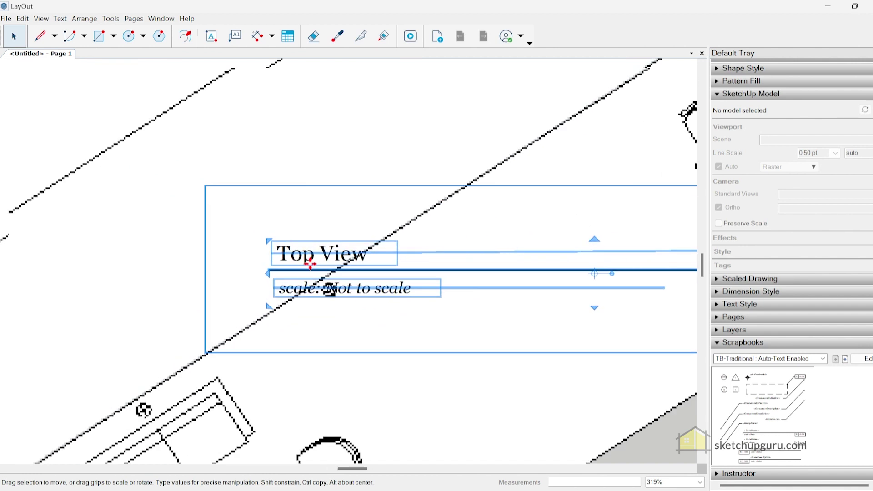
scroll(330, 289, down, 6)
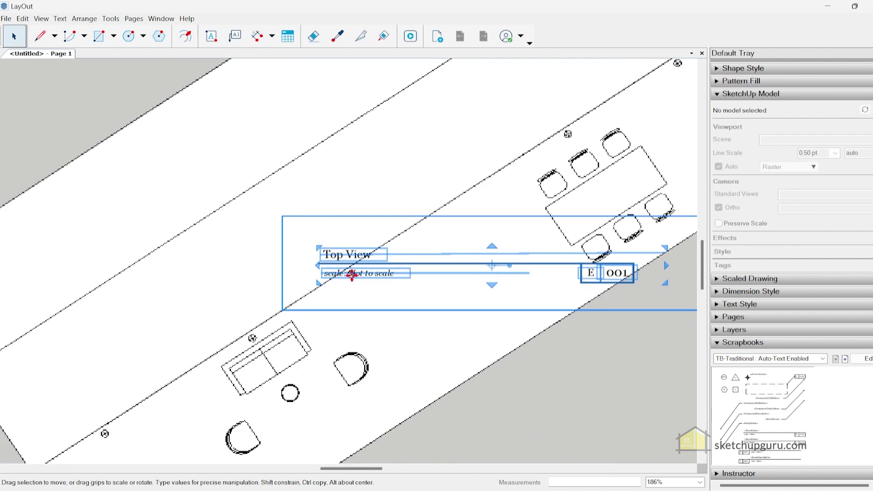
scroll(353, 269, up, 2)
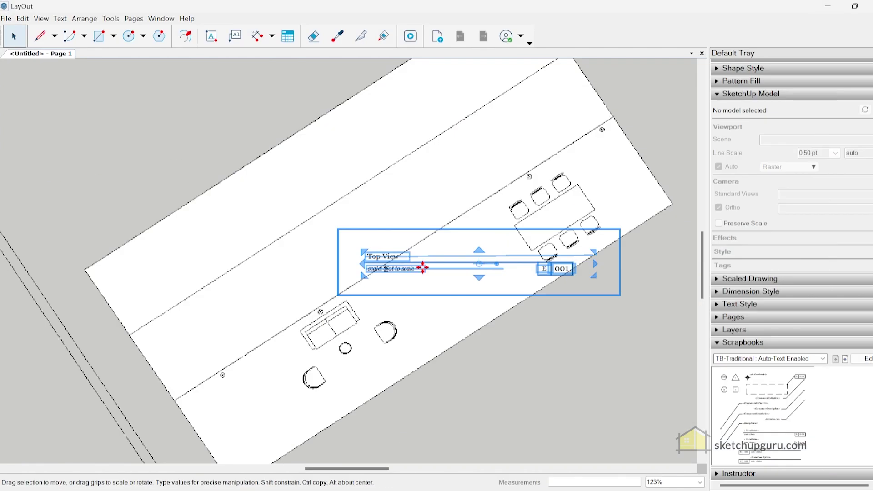
scroll(423, 268, down, 2)
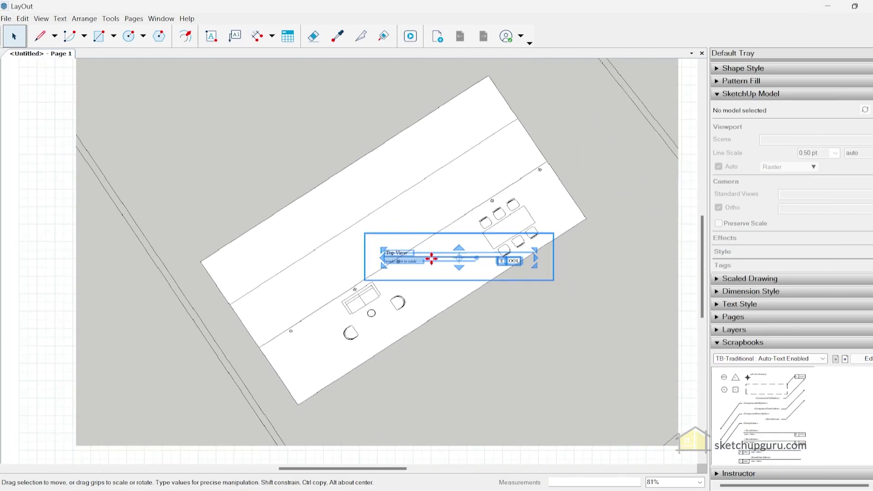
drag(423, 266, 470, 401)
scroll(455, 345, down, 3)
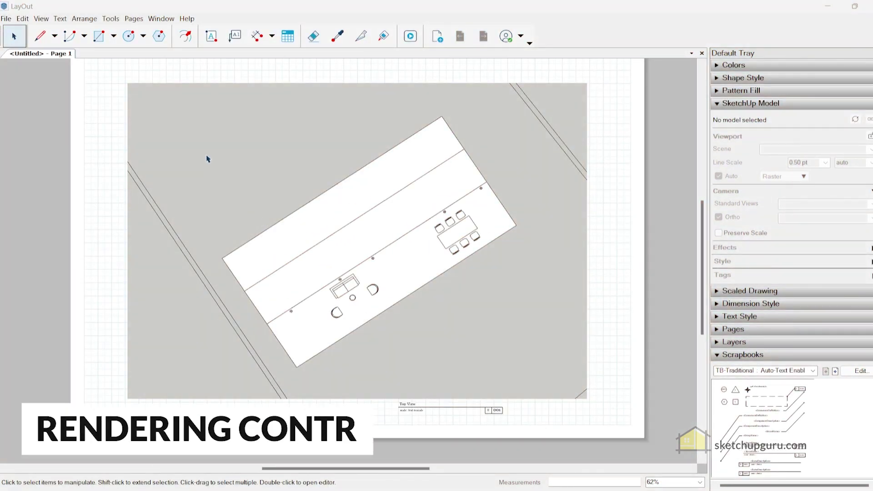
- In Document Setup > Rendering, set the viewport display resolution to Low and close the dialog
click(6, 18)
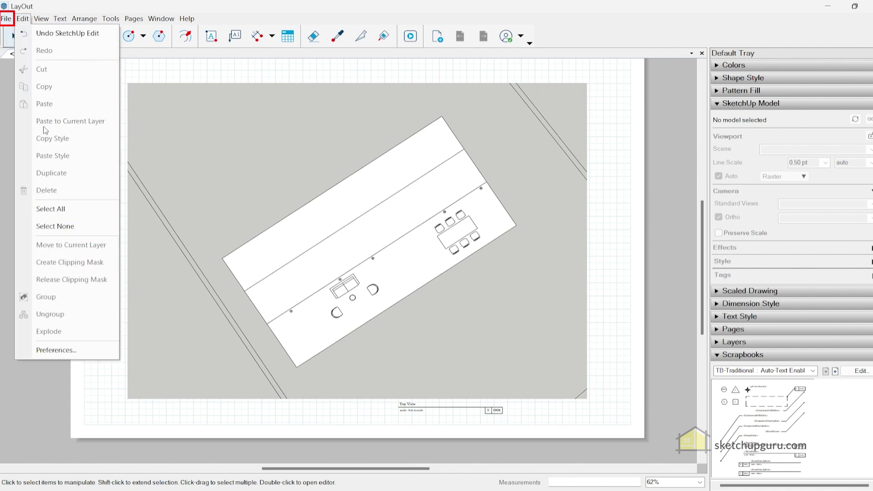
click(46, 210)
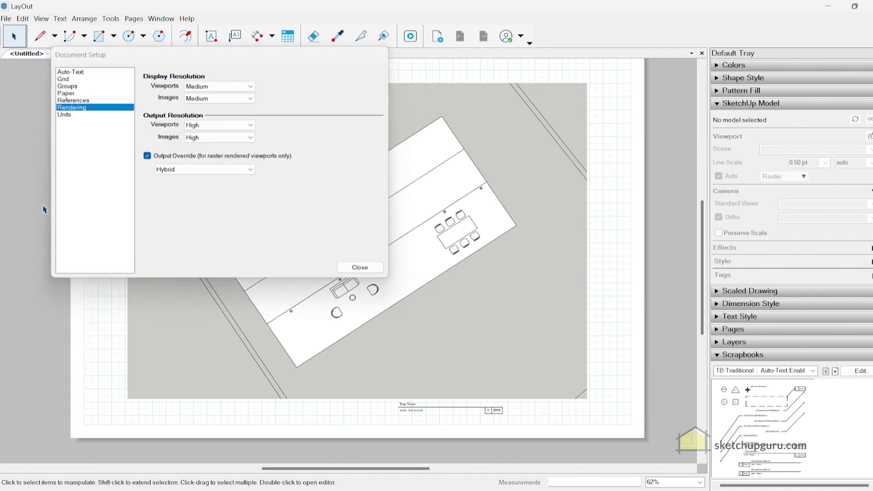
drag(145, 53, 221, 58)
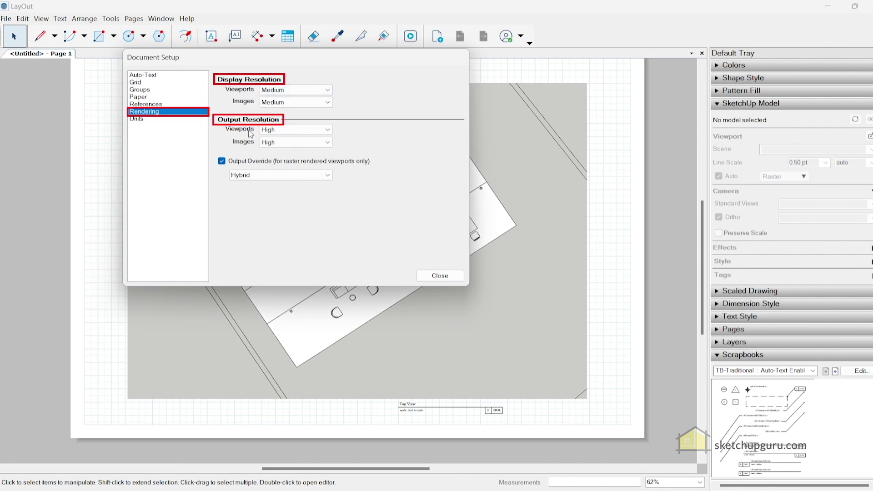
drag(292, 57, 150, 45)
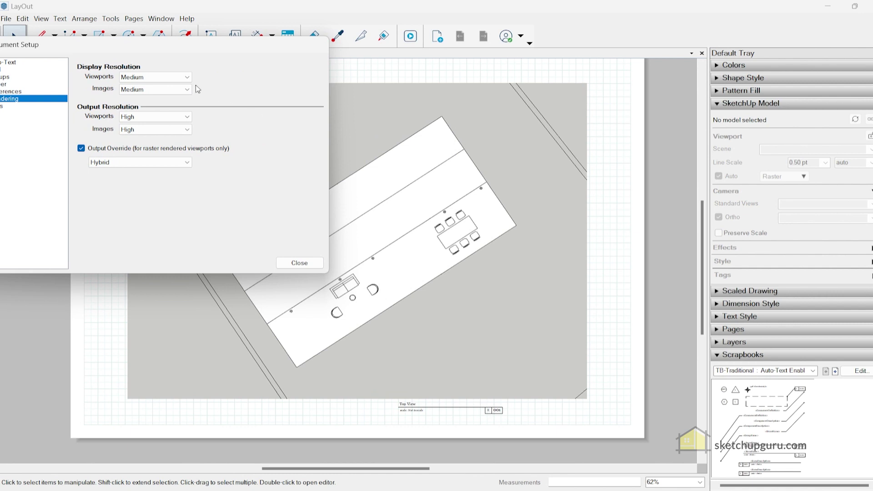
click(164, 78)
click(130, 86)
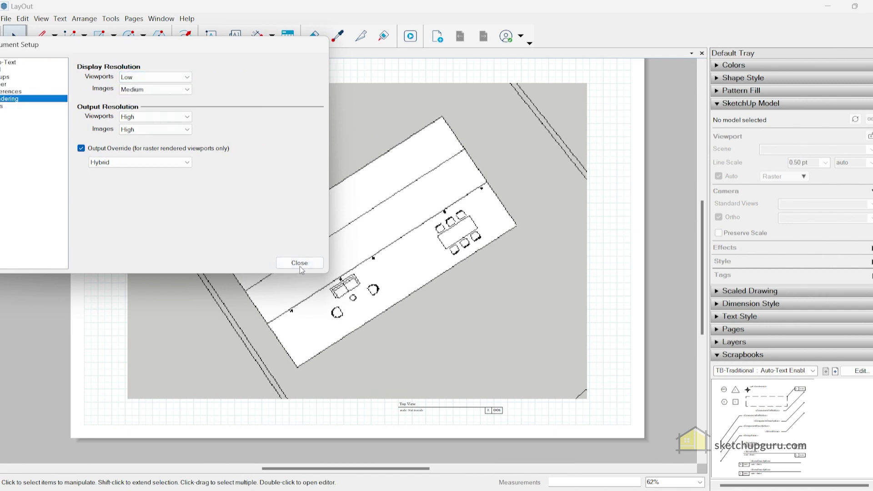
click(300, 262)
scroll(282, 288, up, 3)
scroll(282, 288, down, 2)
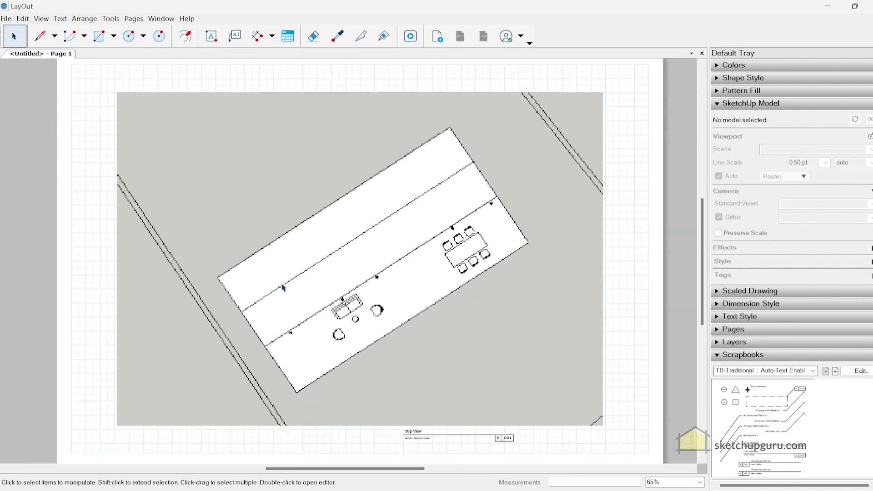
click(6, 18)
- Set the image display resolution to Low, keeping the output override on Hybrid
click(49, 215)
click(232, 112)
click(230, 125)
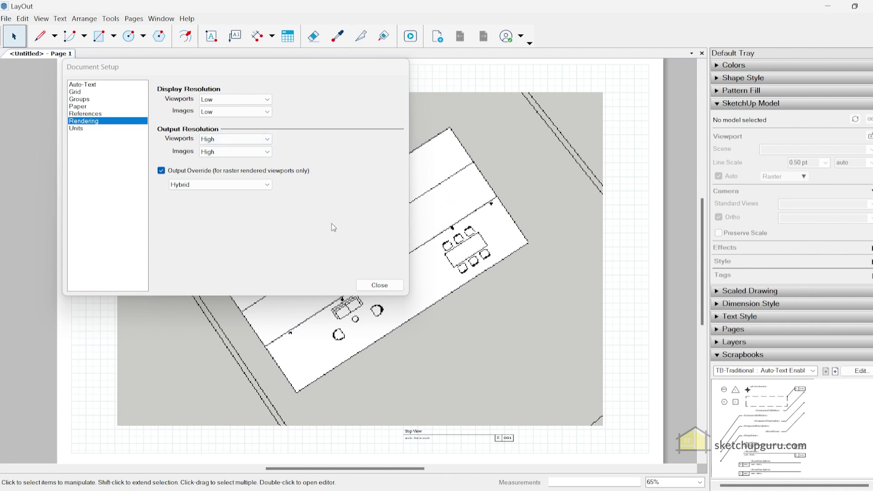
click(183, 187)
click(183, 188)
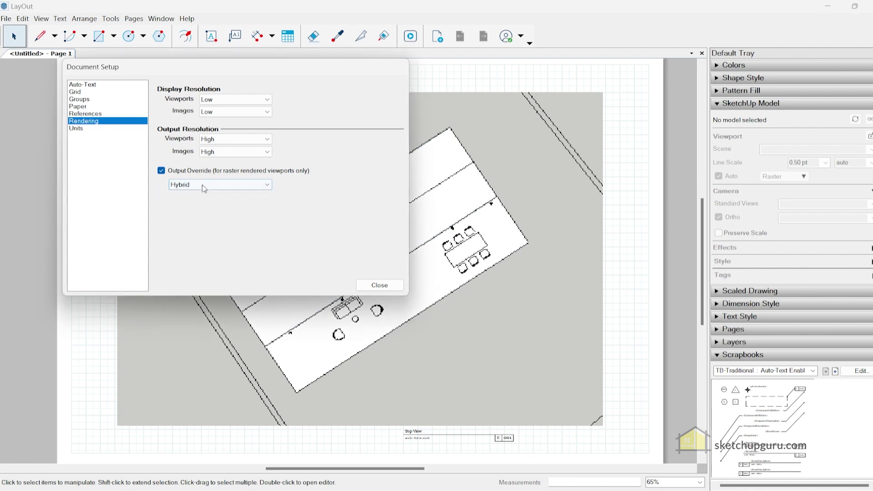
key(Tab)
click(224, 184)
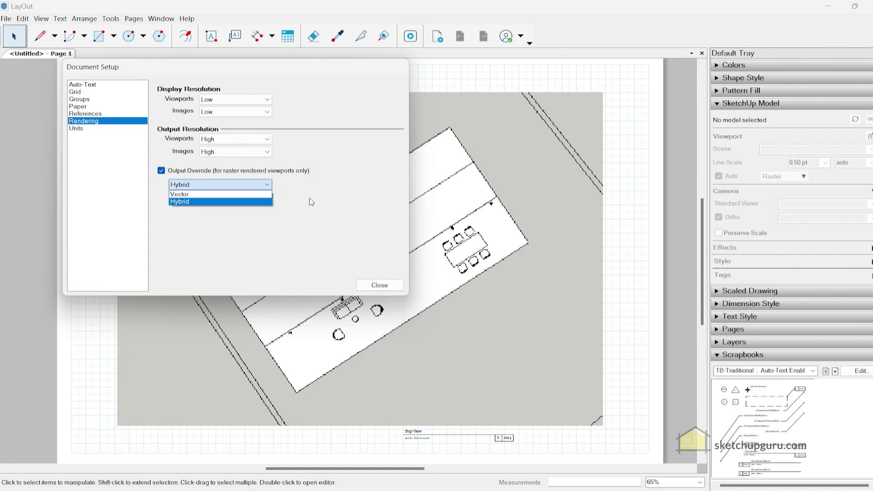
click(364, 208)
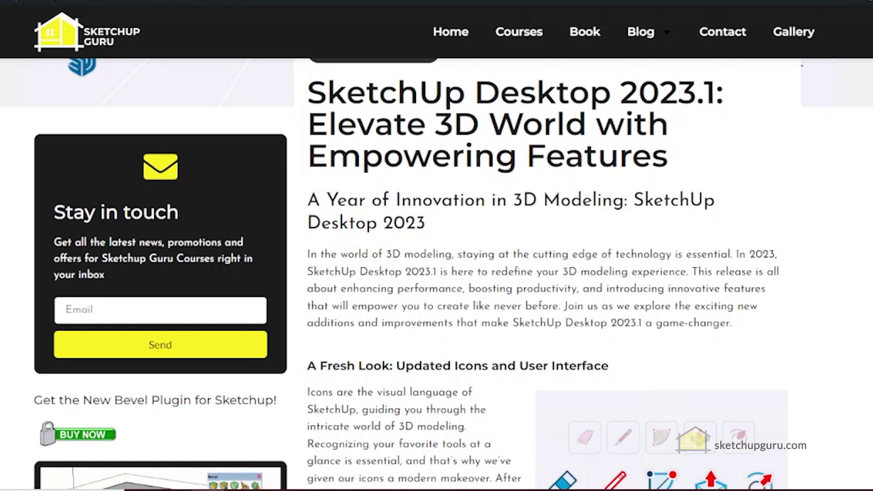
scroll(436, 273, down, 6)
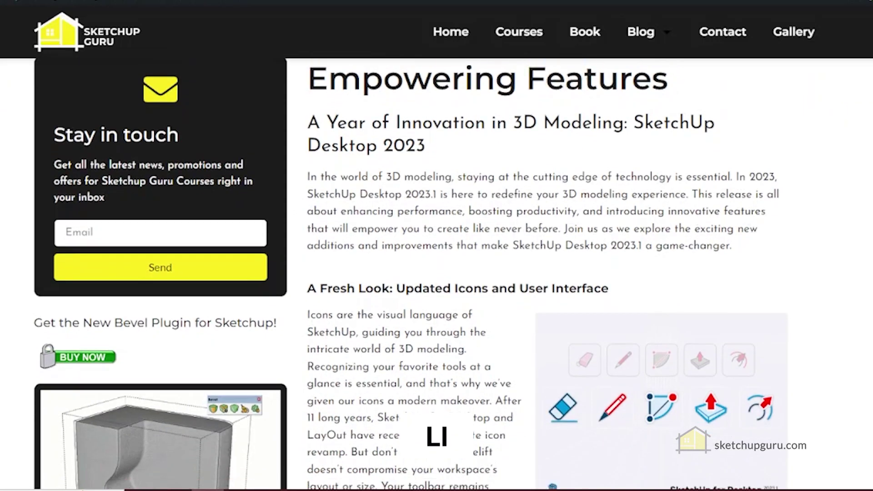
scroll(436, 272, down, 7)
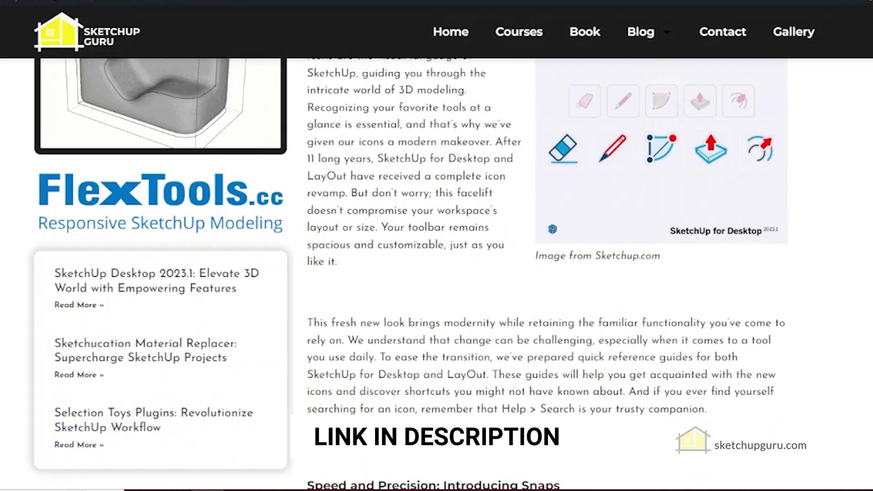
scroll(547, 273, down, 3)
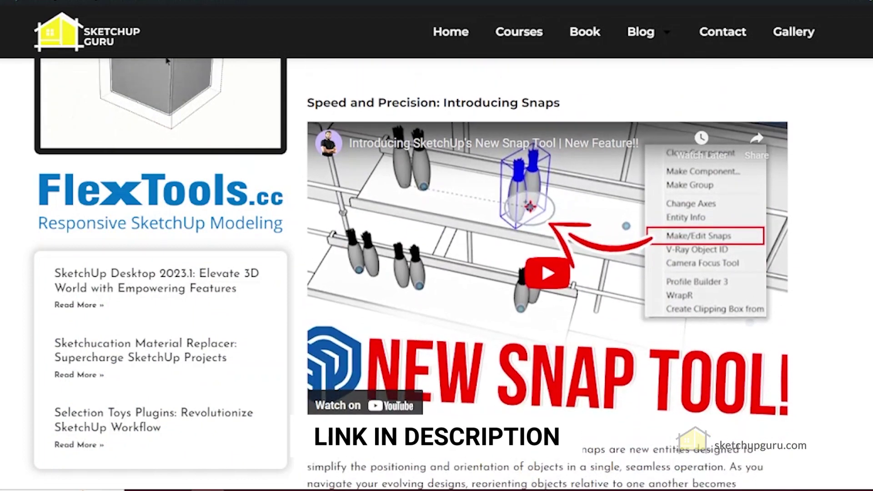
scroll(547, 273, up, 4)
scroll(436, 273, up, 7)
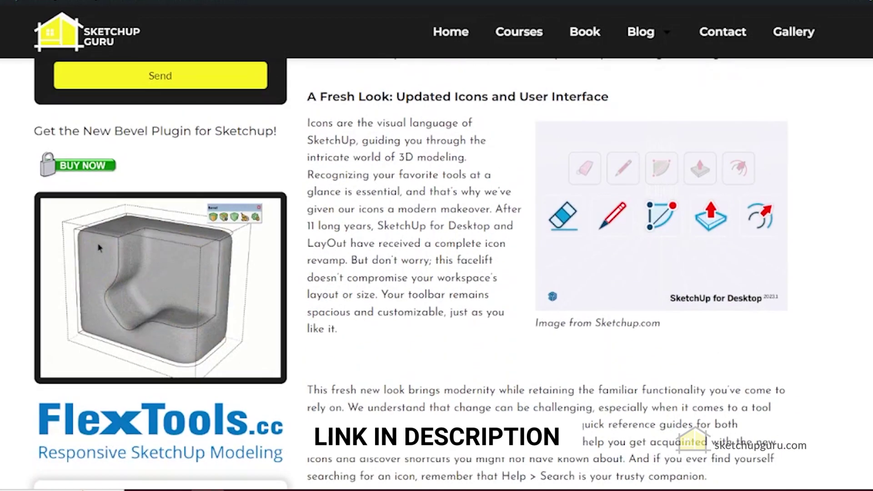
scroll(436, 273, up, 4)
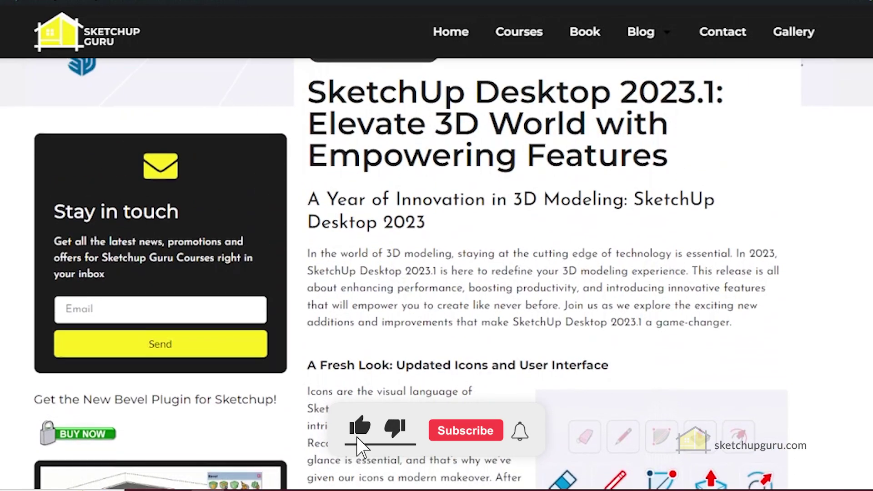